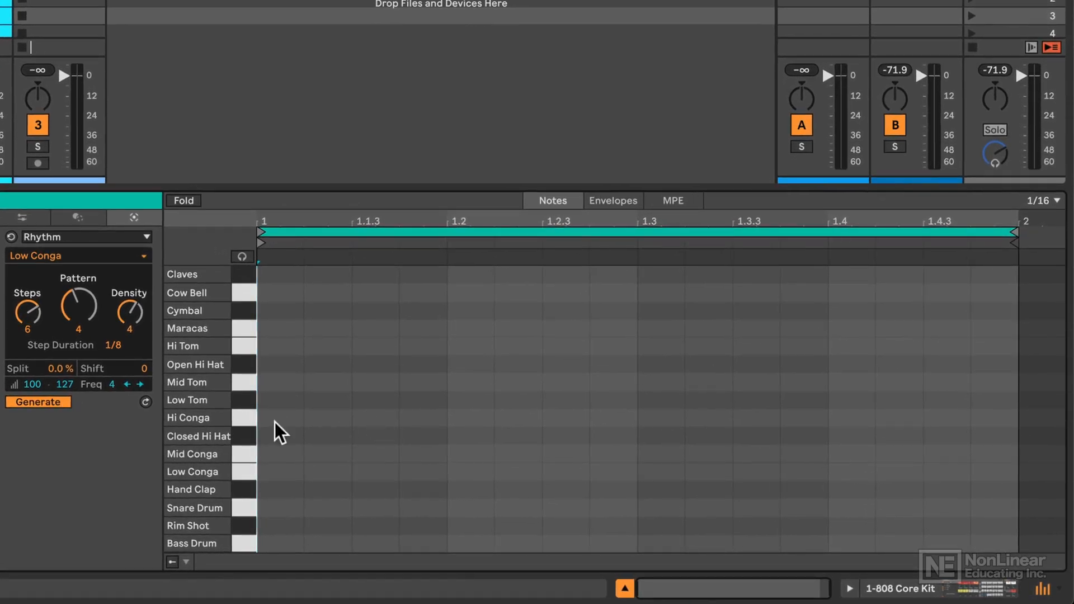
- Choose Bass Drum as the Rhythm generator's voice and play back the generated pattern in the clip
{"action": "left_click", "coordinate": [135, 254]}
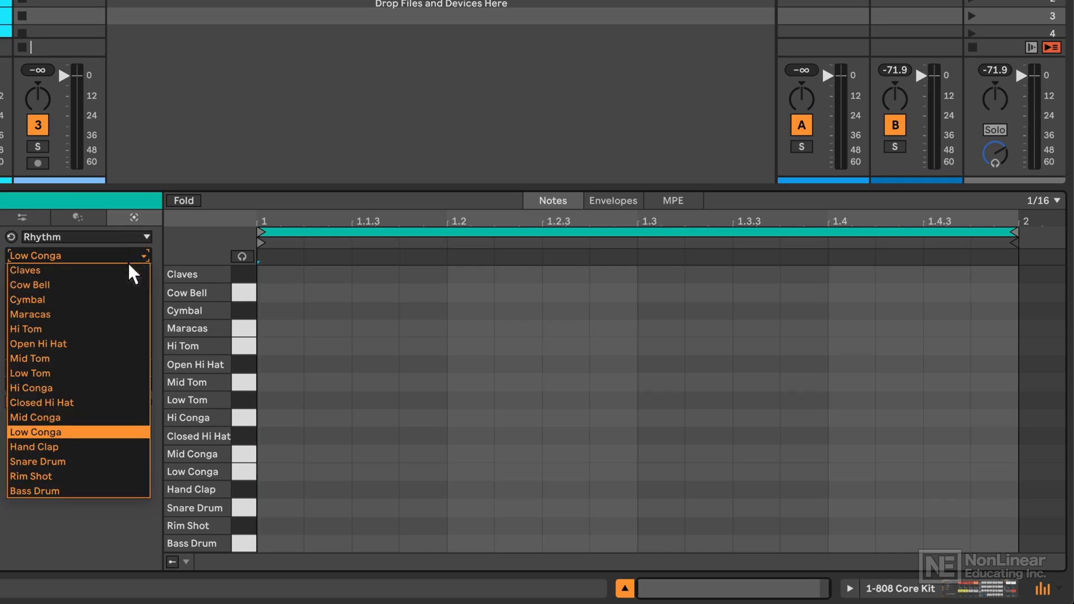
{"action": "left_click", "coordinate": [95, 491]}
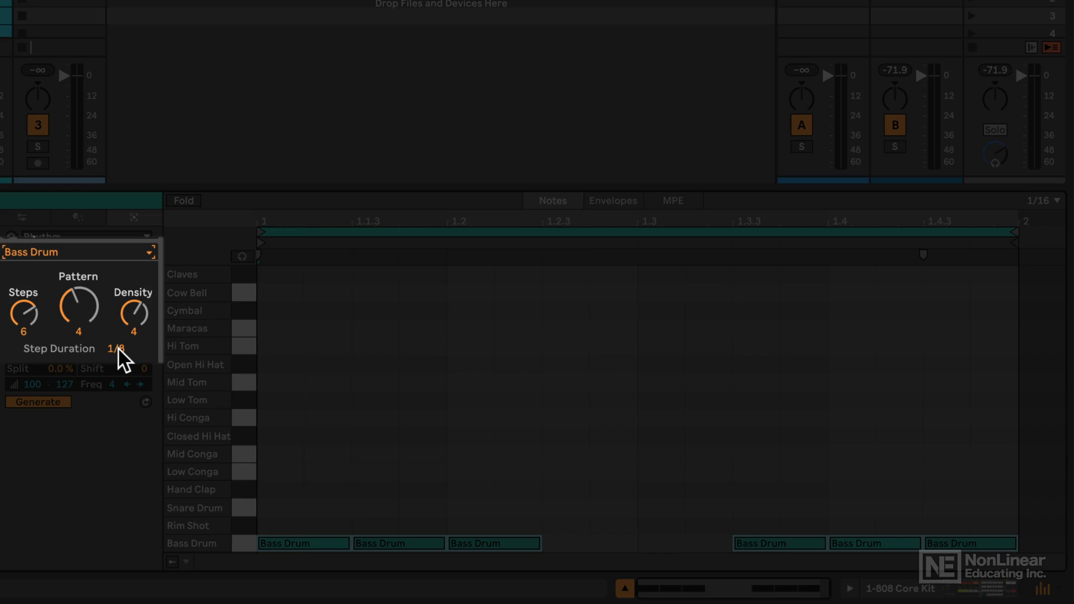
{"action": "mouse_move", "coordinate": [73, 300]}
{"action": "left_mouse_down"}
{"action": "mouse_move", "coordinate": [74, 275]}
{"action": "mouse_move", "coordinate": [74, 295]}
{"action": "left_mouse_up"}
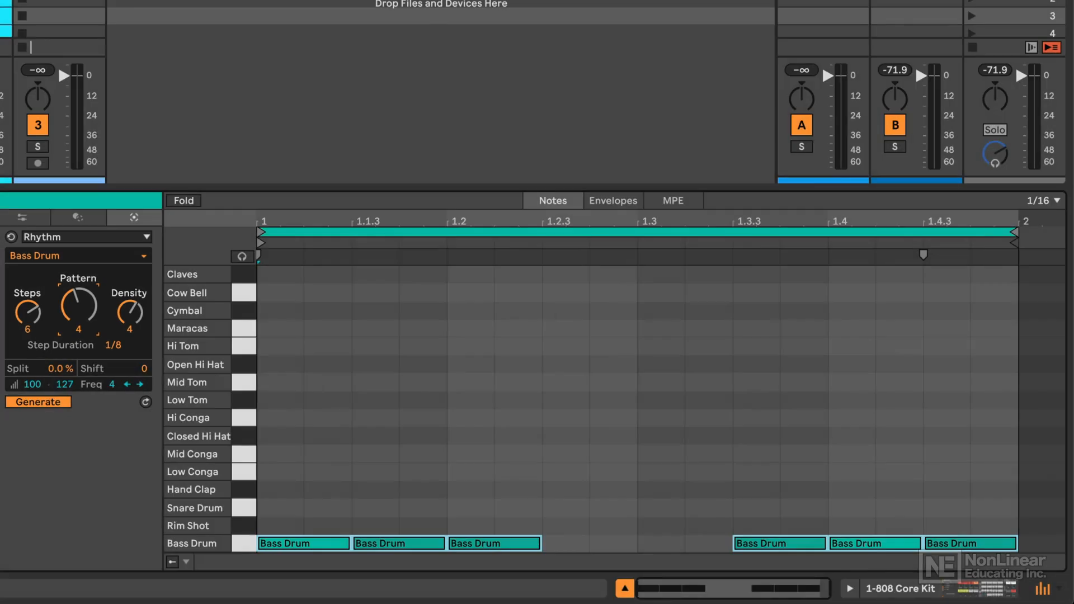
{"action": "key", "text": "space"}
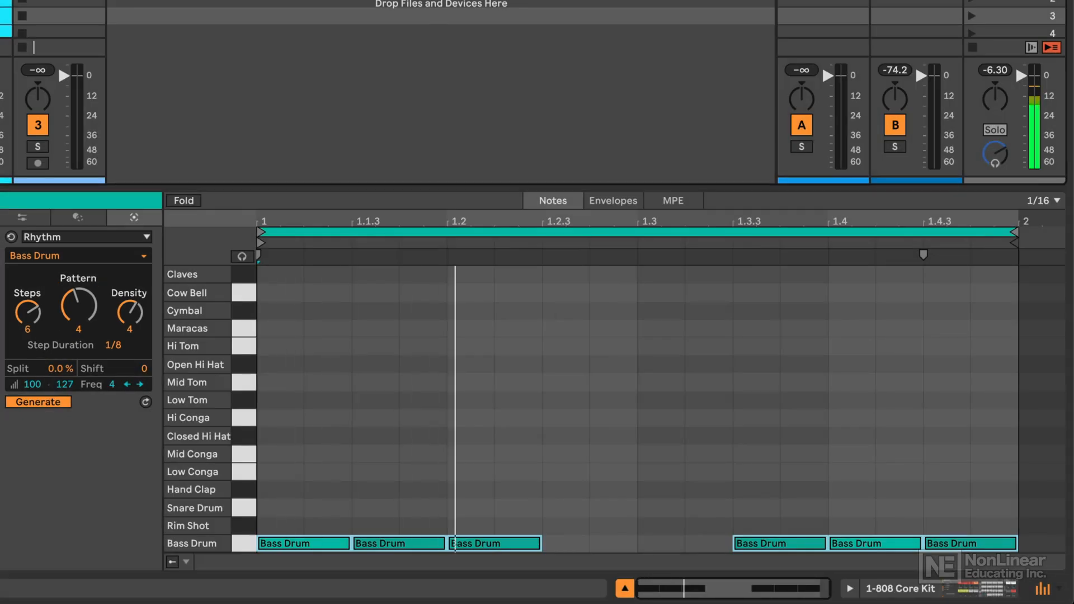
{"action": "mouse_move", "coordinate": [79, 304]}
{"action": "left_mouse_down"}
{"action": "mouse_move", "coordinate": [79, 280]}
{"action": "mouse_move", "coordinate": [78, 305]}
{"action": "left_mouse_up"}
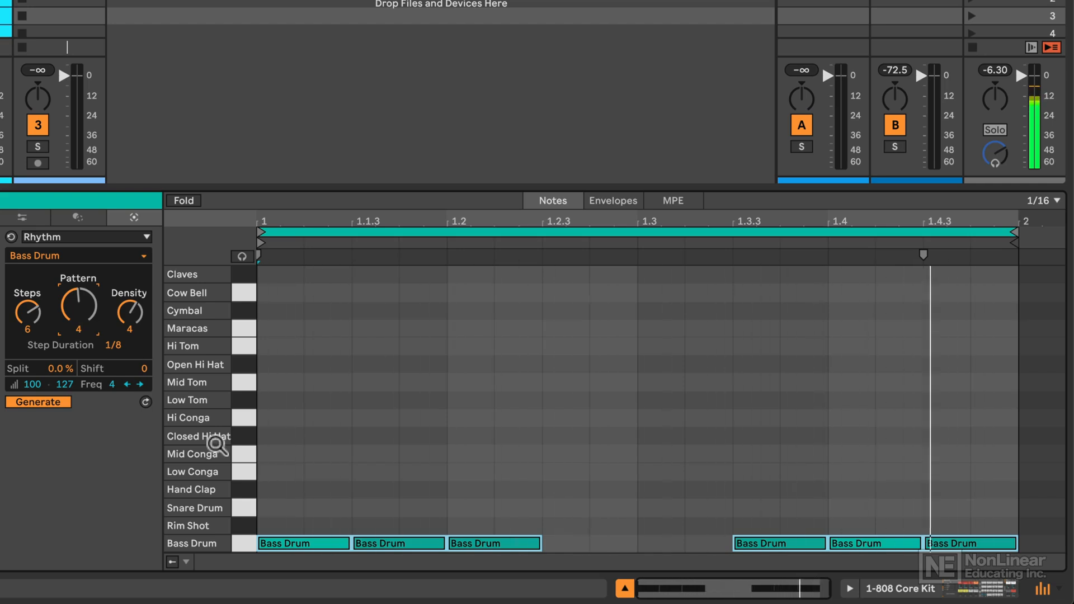
{"action": "left_click", "coordinate": [857, 486]}
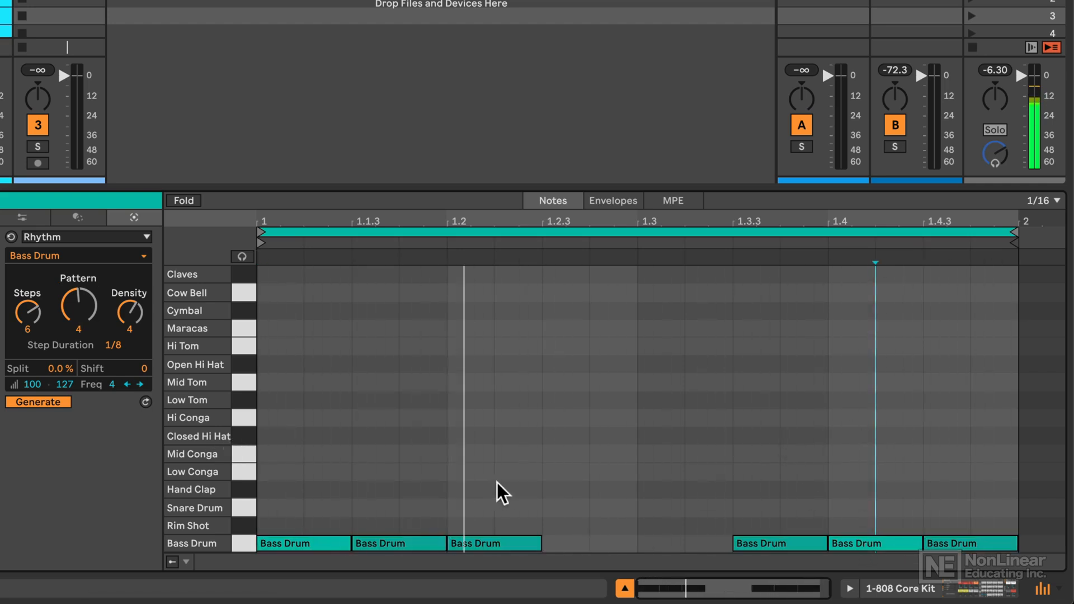
- Show the clip's velocity and probability lanes and shift the bass drum accents earlier, onto the second and sixth notes
{"action": "left_click", "coordinate": [171, 562]}
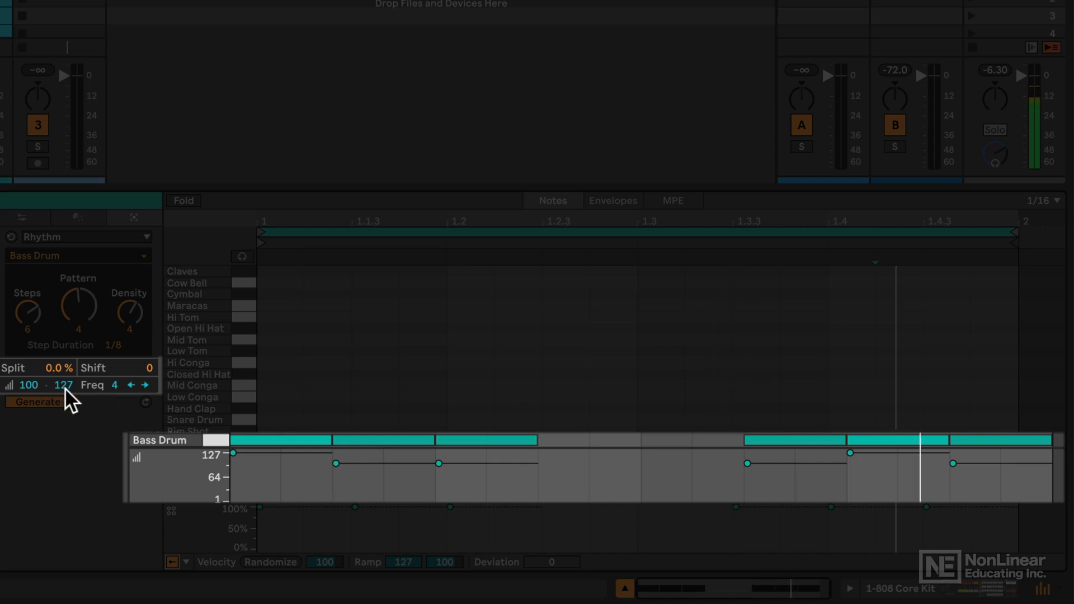
{"action": "left_click", "coordinate": [130, 385]}
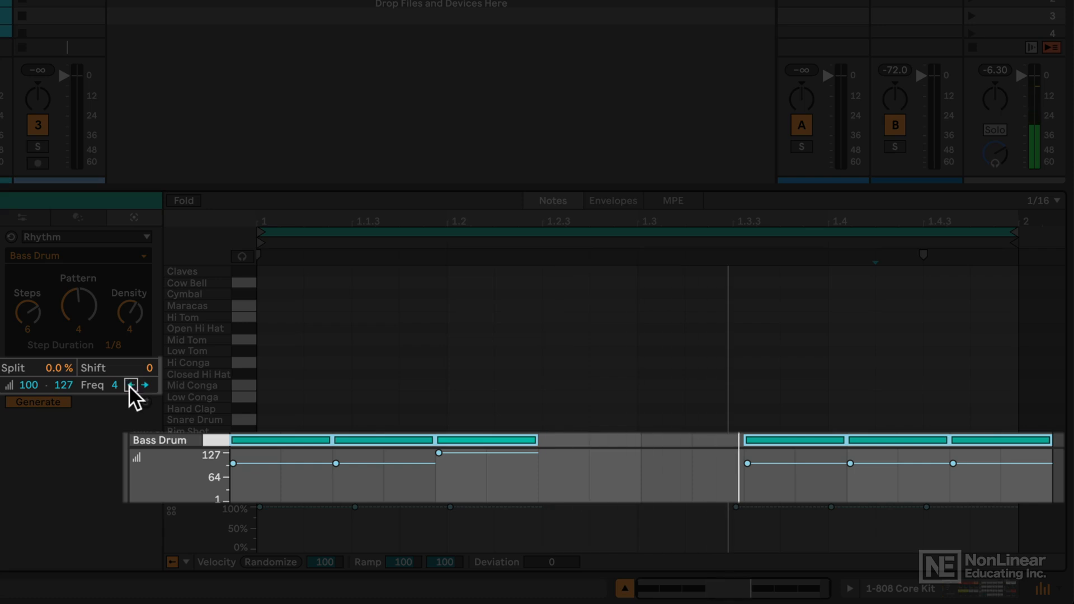
{"action": "left_click", "coordinate": [131, 385]}
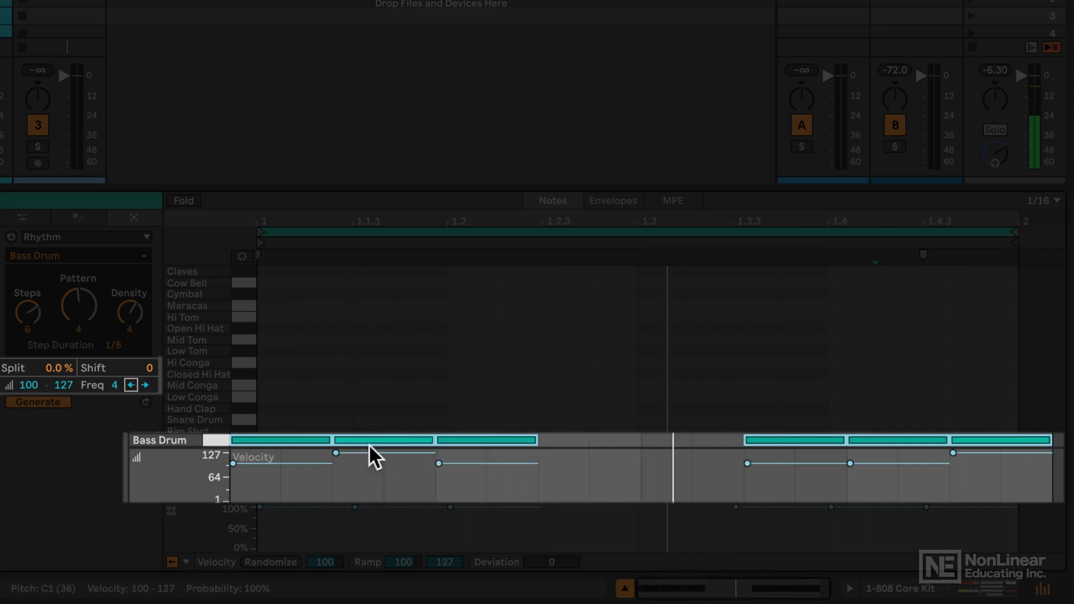
{"action": "left_click", "coordinate": [308, 462]}
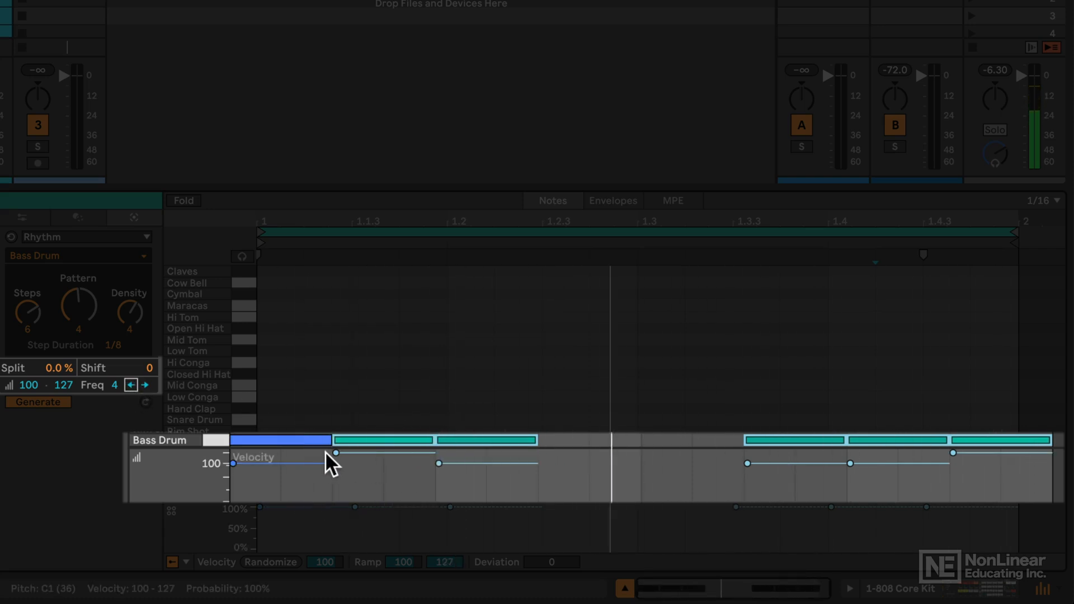
{"action": "left_click", "coordinate": [145, 385]}
{"action": "left_click", "coordinate": [130, 385]}
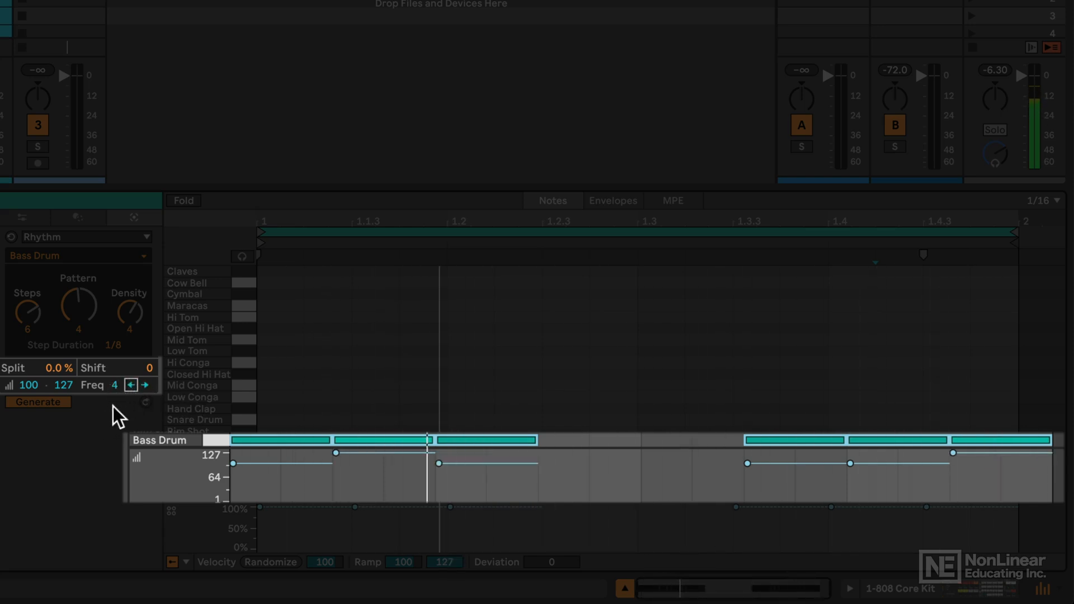
- Set the bass drum's accent frequency to 0 and raise its base velocity to 127
{"action": "left_click_drag", "start_coordinate": [113, 383], "coordinate": [113, 406]}
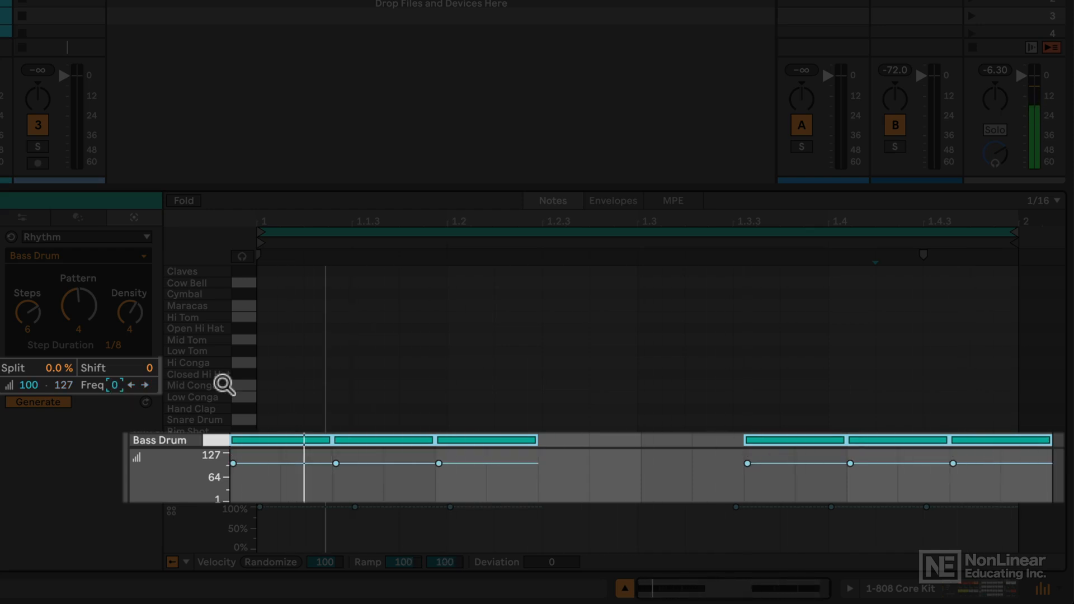
{"action": "key", "text": "Up"}
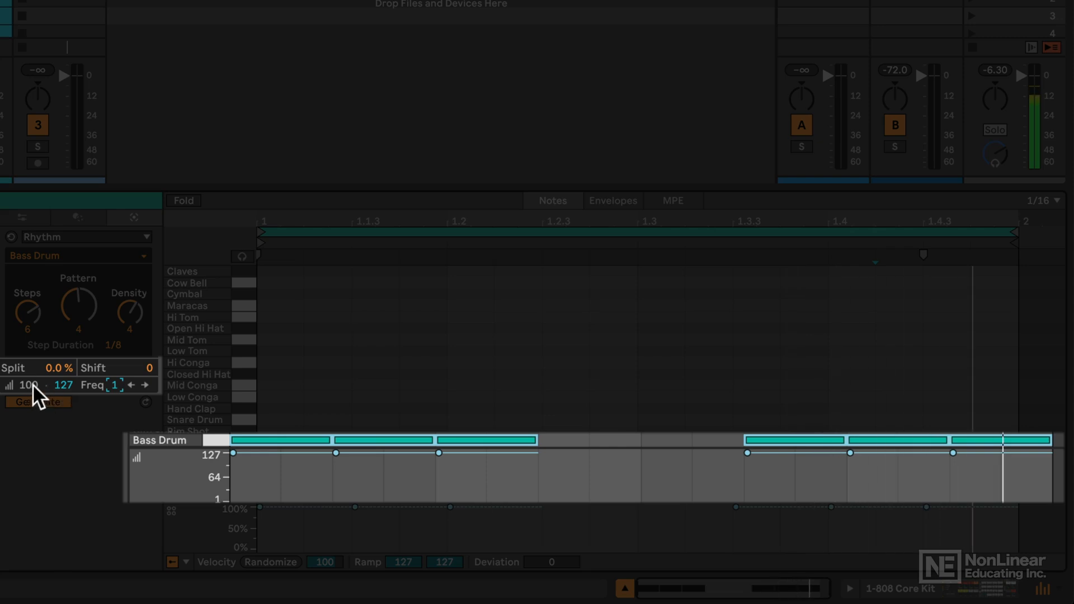
{"action": "key", "text": "Down"}
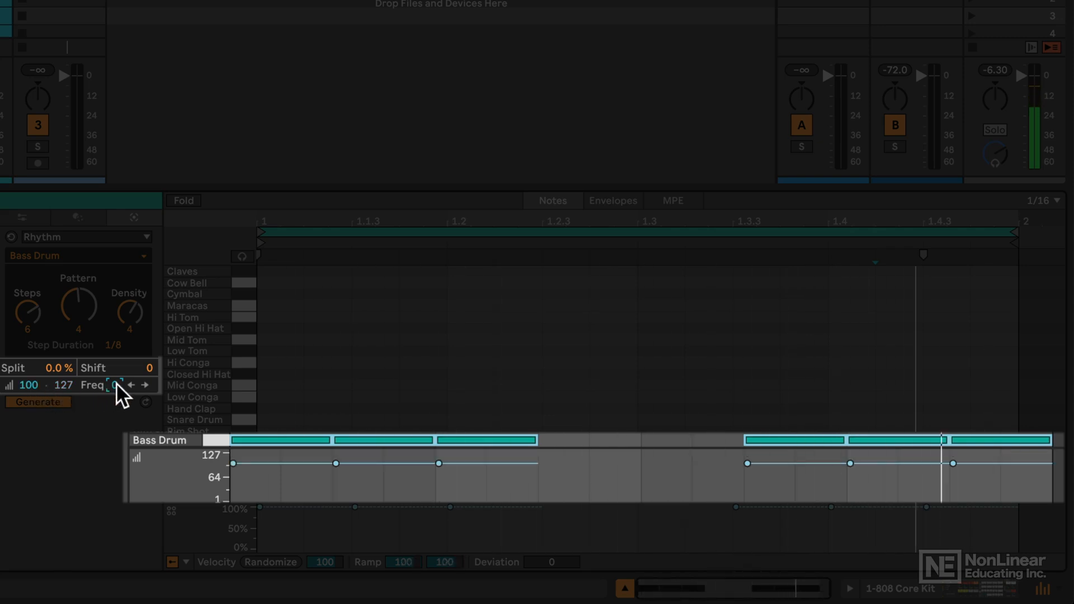
{"action": "left_click_drag", "start_coordinate": [22, 385], "coordinate": [21, 358]}
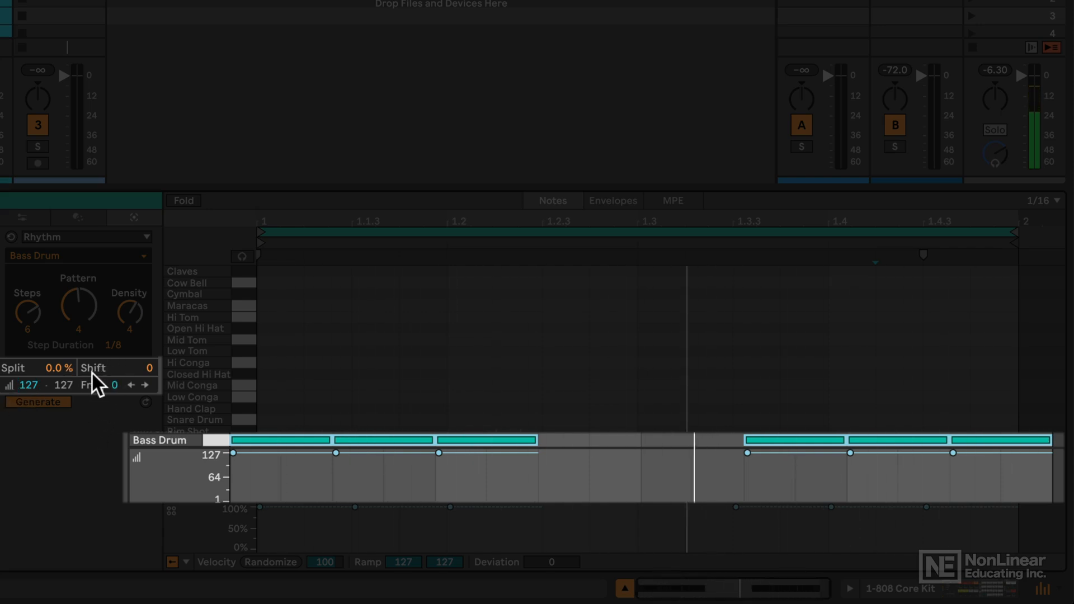
- Step the bass drum pattern's Shift up to 8 to try its rotations, and set it back to 1
{"action": "left_click", "coordinate": [146, 368]}
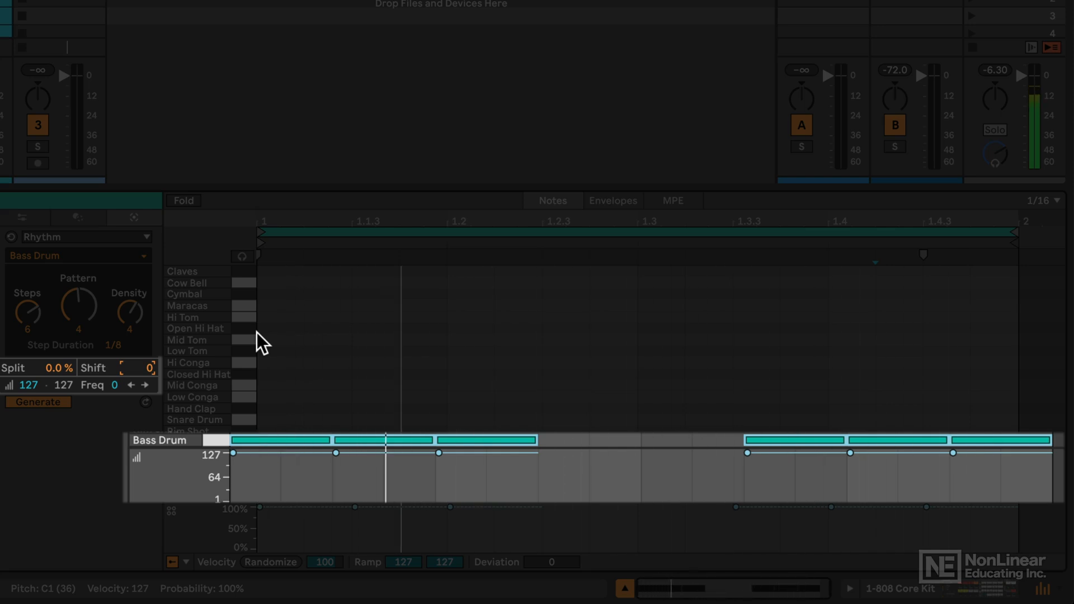
{"action": "key", "text": "Up"}
{"action": "key", "text": "Up"}
{"action": "key", "text": "Up"}
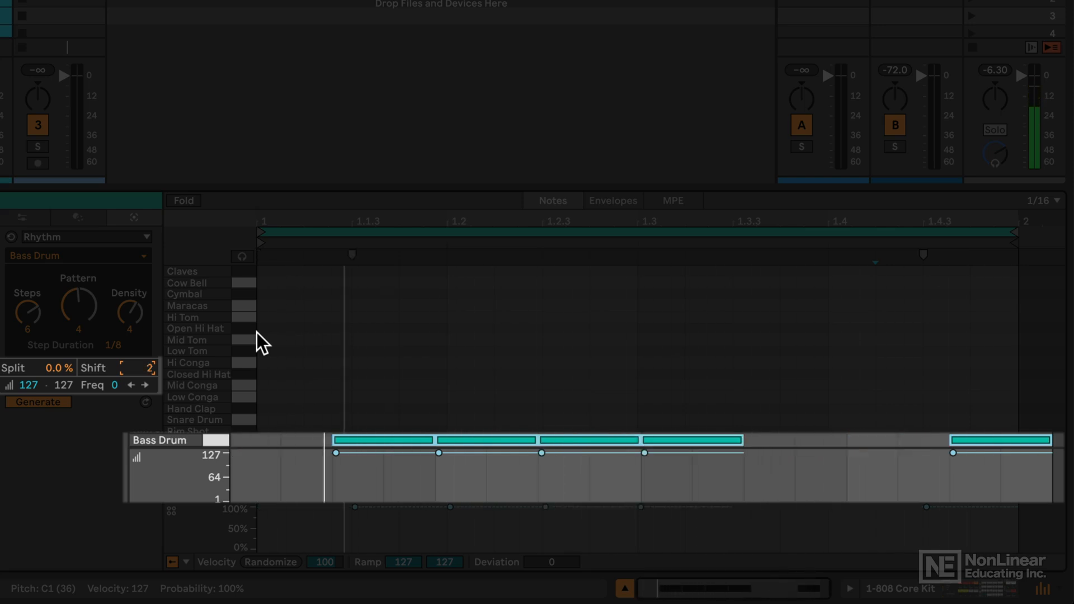
{"action": "key", "text": "Up"}
{"action": "key", "text": "Up"}
{"action": "key", "text": "Up"}
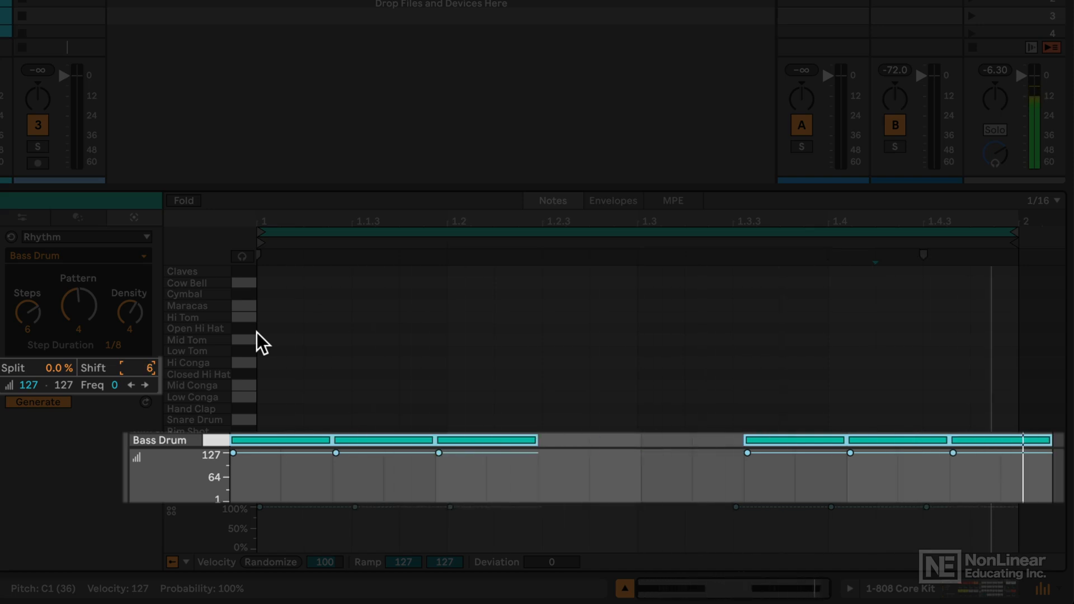
{"action": "key", "text": "Up"}
{"action": "key", "text": "Up"}
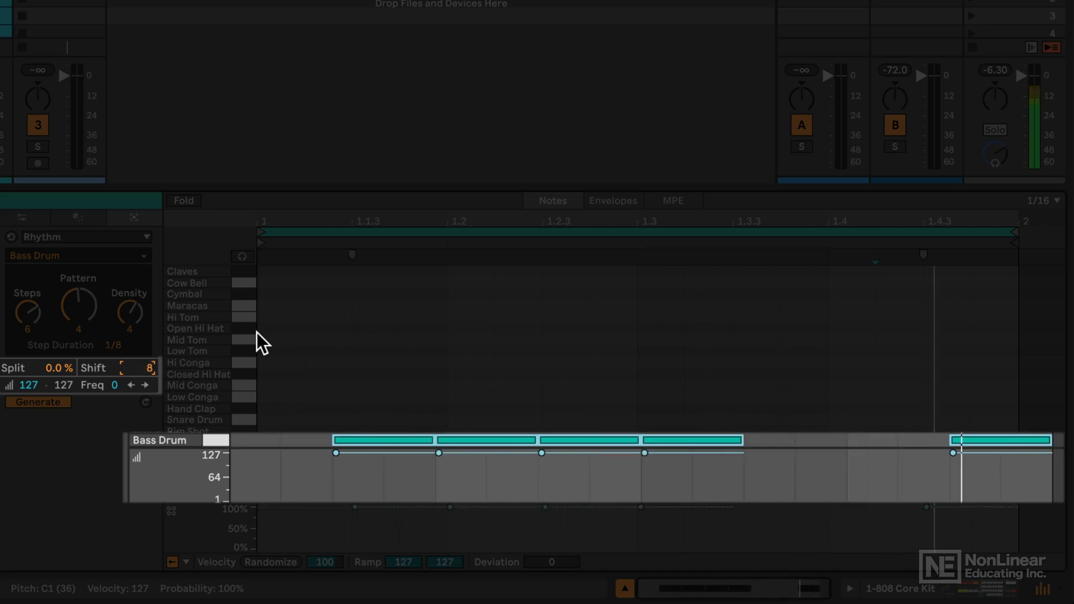
{"action": "key", "text": "Down"}
{"action": "key", "text": "Down"}
{"action": "key", "text": "Down"}
{"action": "key", "text": "Down"}
{"action": "key", "text": "Down"}
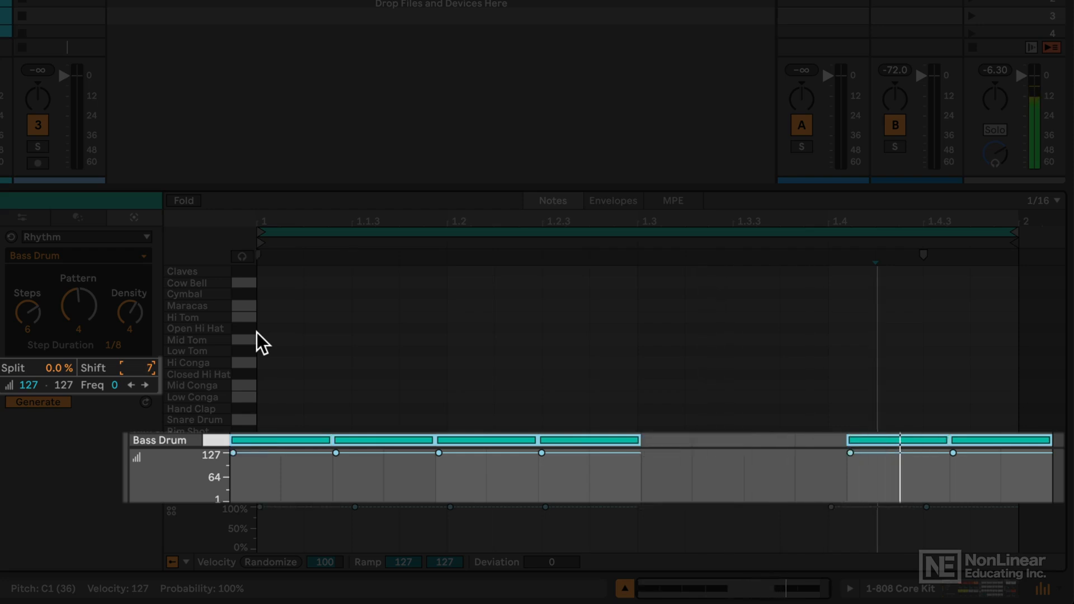
{"action": "key", "text": "Down"}
{"action": "key", "text": "Down"}
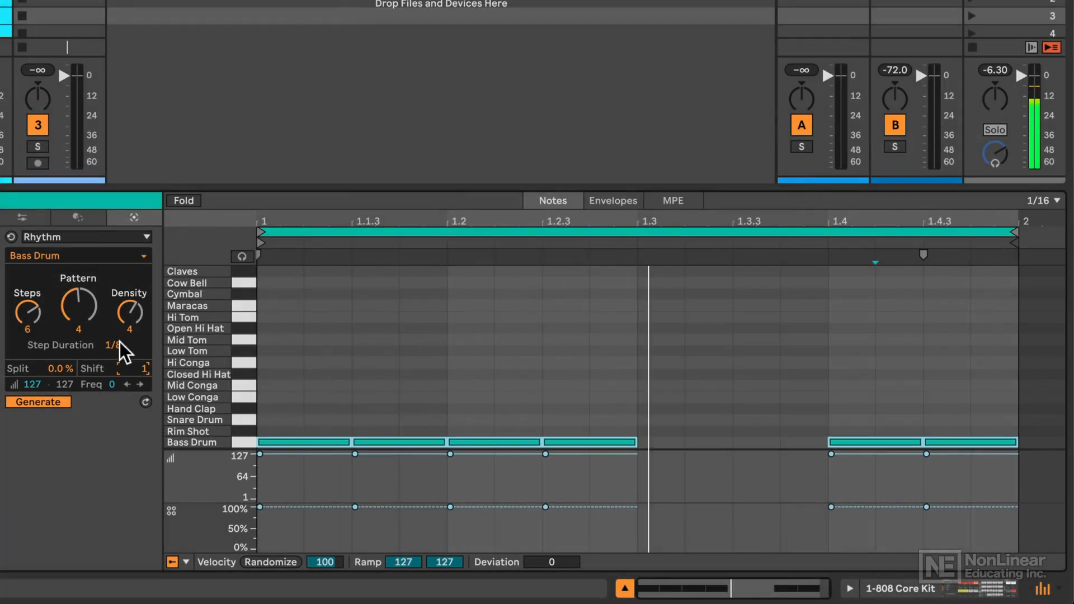
- Set the bass drum rhythm to a 1/4 step duration with 4 steps and density 4, giving a note on every beat
{"action": "left_click", "coordinate": [111, 344]}
{"action": "mouse_move", "coordinate": [110, 343]}
{"action": "left_mouse_down"}
{"action": "mouse_move", "coordinate": [111, 324]}
{"action": "mouse_move", "coordinate": [110, 356]}
{"action": "left_mouse_up"}
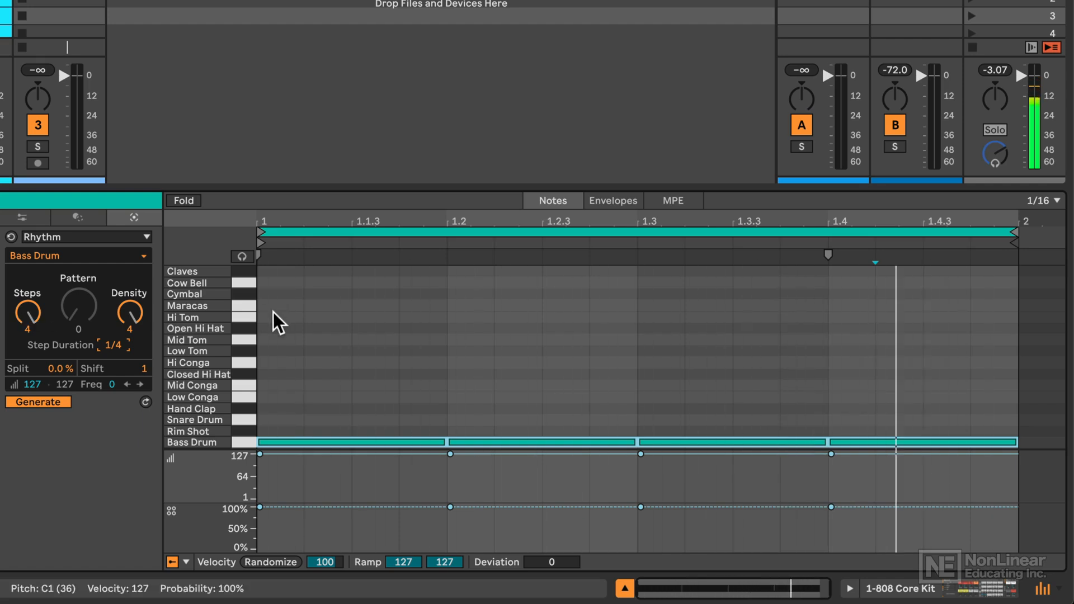
- Try density 3 with patterns 0 to 2 for the bass drum, and return the density to 4
{"action": "left_click_drag", "start_coordinate": [129, 312], "coordinate": [129, 324]}
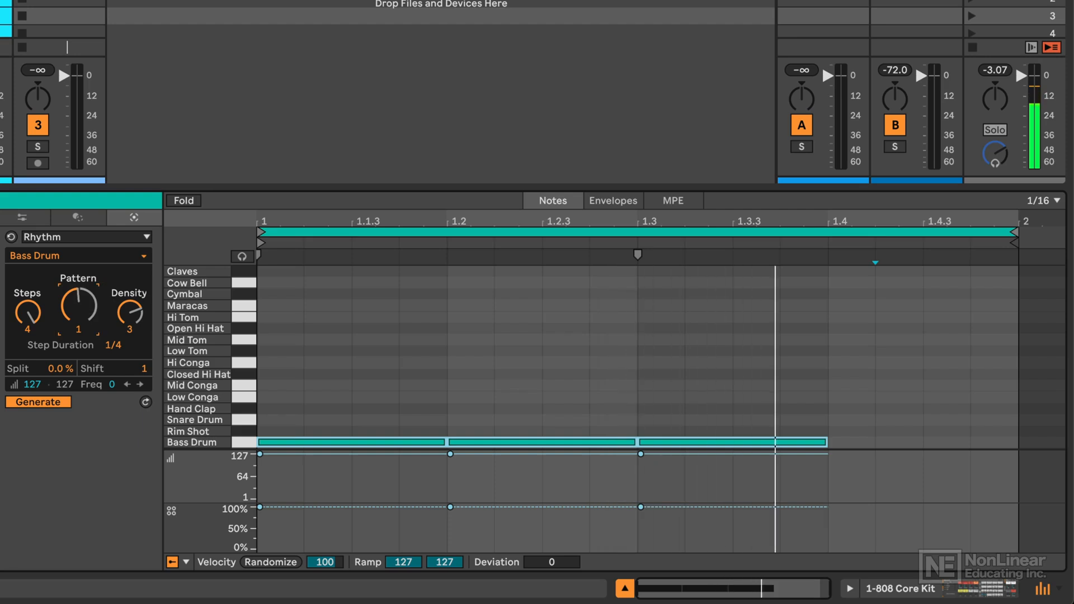
{"action": "mouse_move", "coordinate": [78, 305]}
{"action": "left_mouse_down"}
{"action": "mouse_move", "coordinate": [79, 292]}
{"action": "mouse_move", "coordinate": [81, 320]}
{"action": "left_mouse_up"}
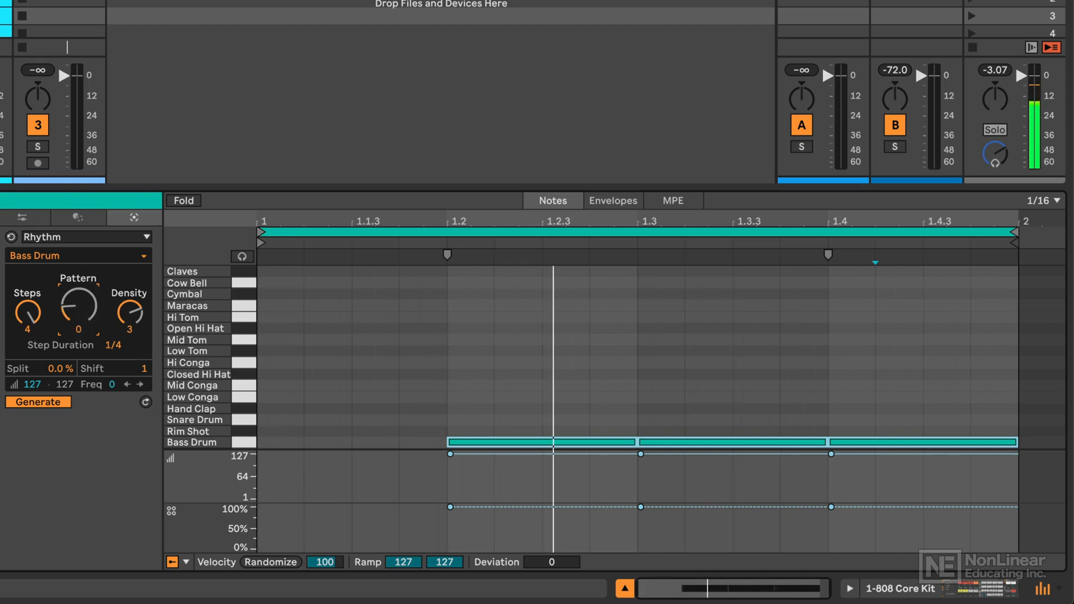
{"action": "left_click_drag", "start_coordinate": [81, 320], "coordinate": [81, 293]}
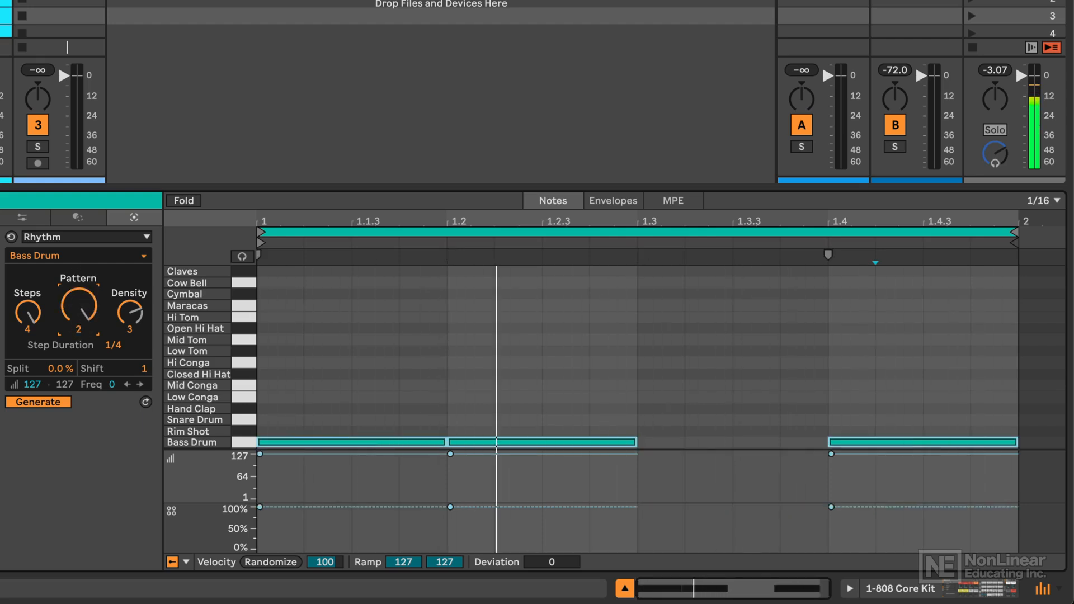
{"action": "left_click_drag", "start_coordinate": [82, 293], "coordinate": [81, 307]}
{"action": "left_click_drag", "start_coordinate": [78, 306], "coordinate": [129, 304]}
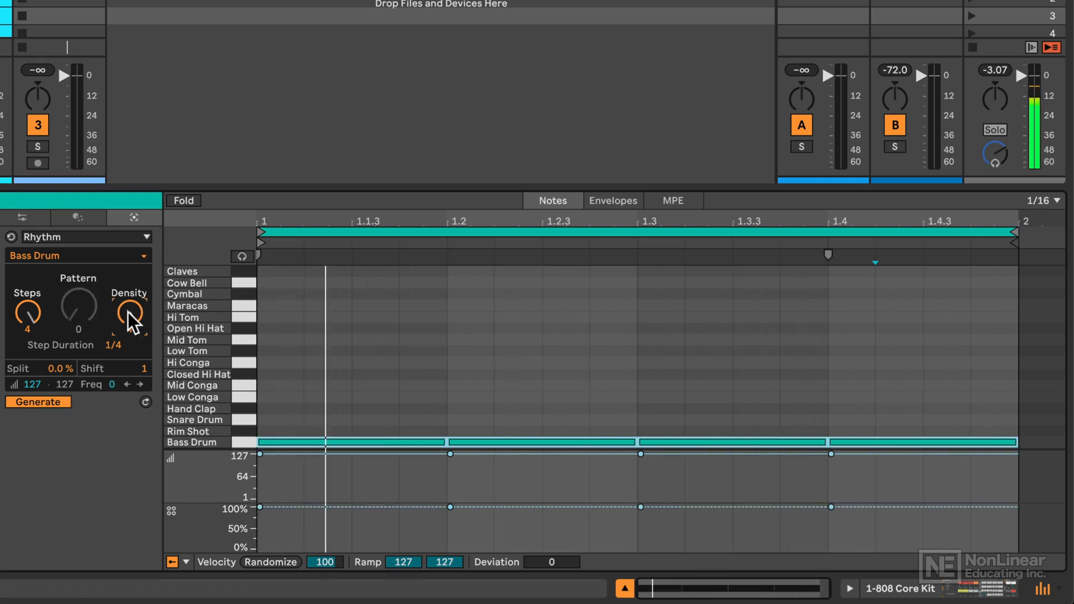